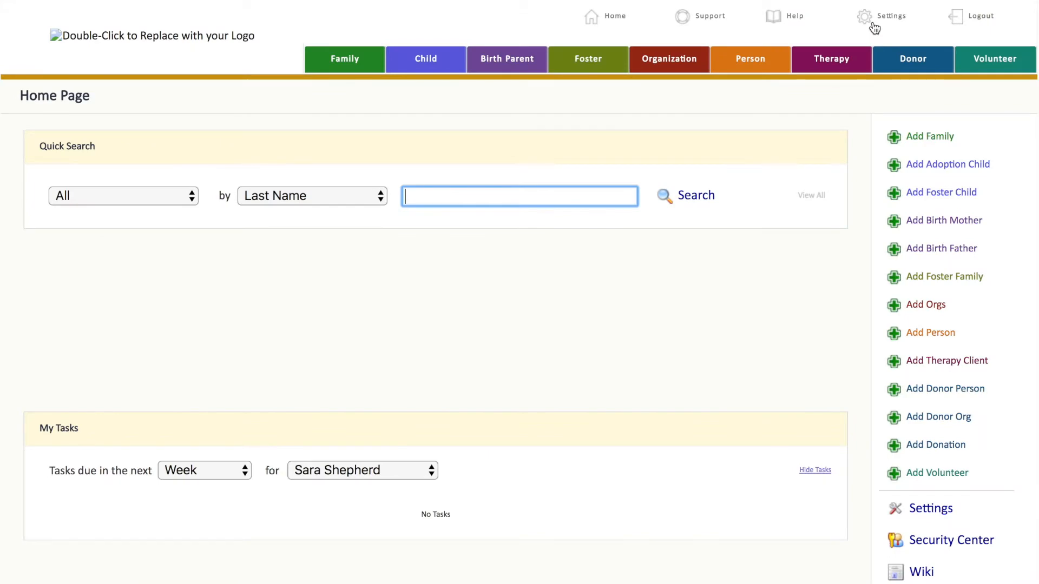
# - Open the Family Checklist configuration from the system settings' checklist configuration tools
pyautogui.click(907, 23)
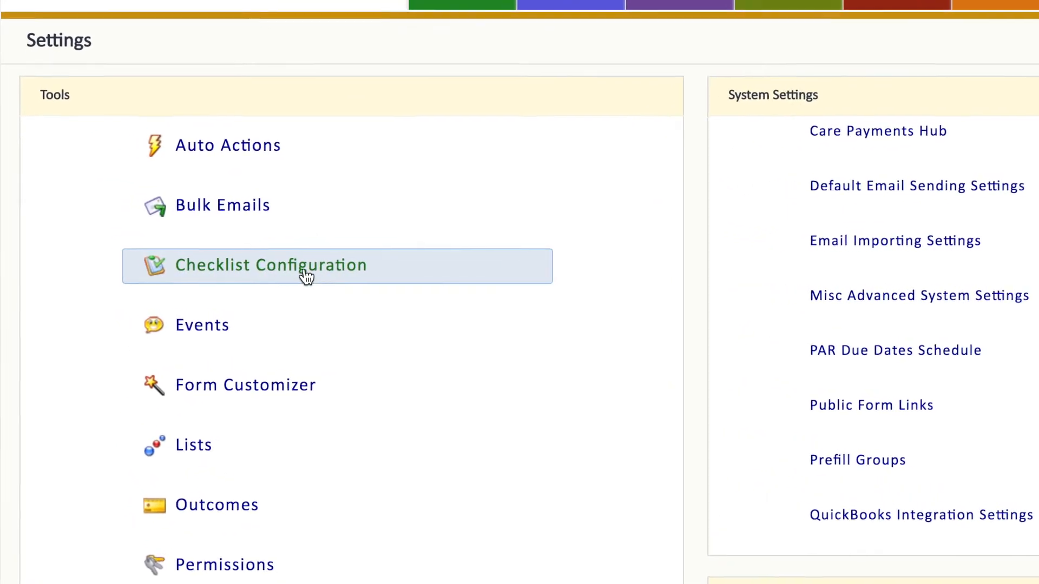
pyautogui.click(312, 285)
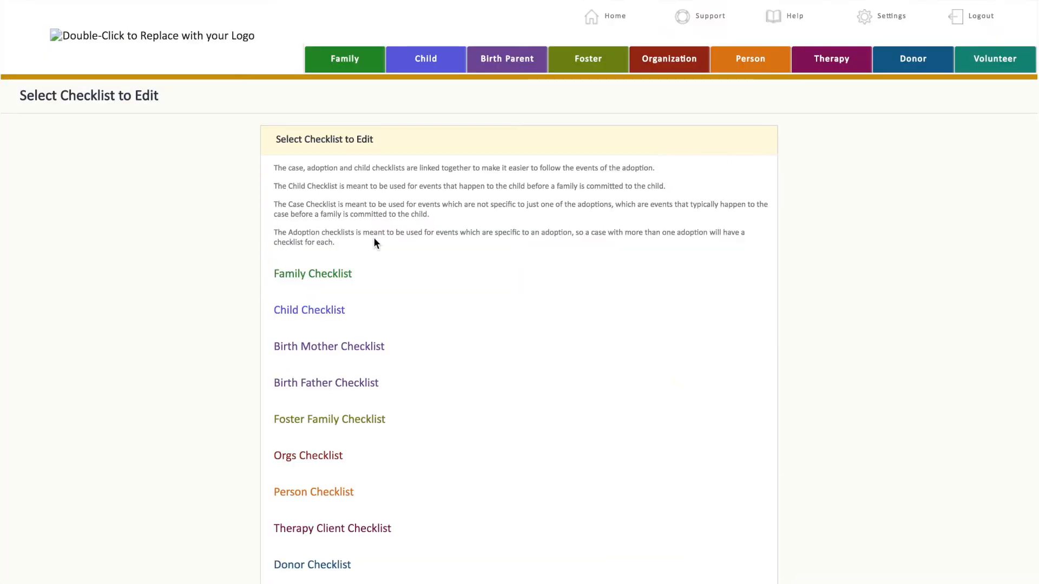
pyautogui.click(313, 275)
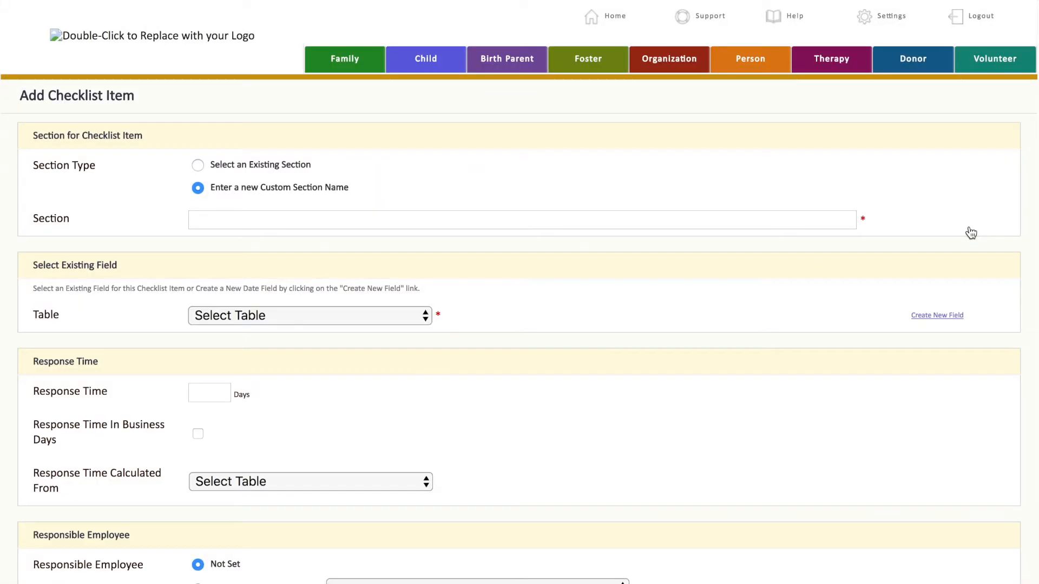
# - Enter a new custom section named Inquiry for the new checklist item
pyautogui.click(288, 217)
pyautogui.write('Inquiry')
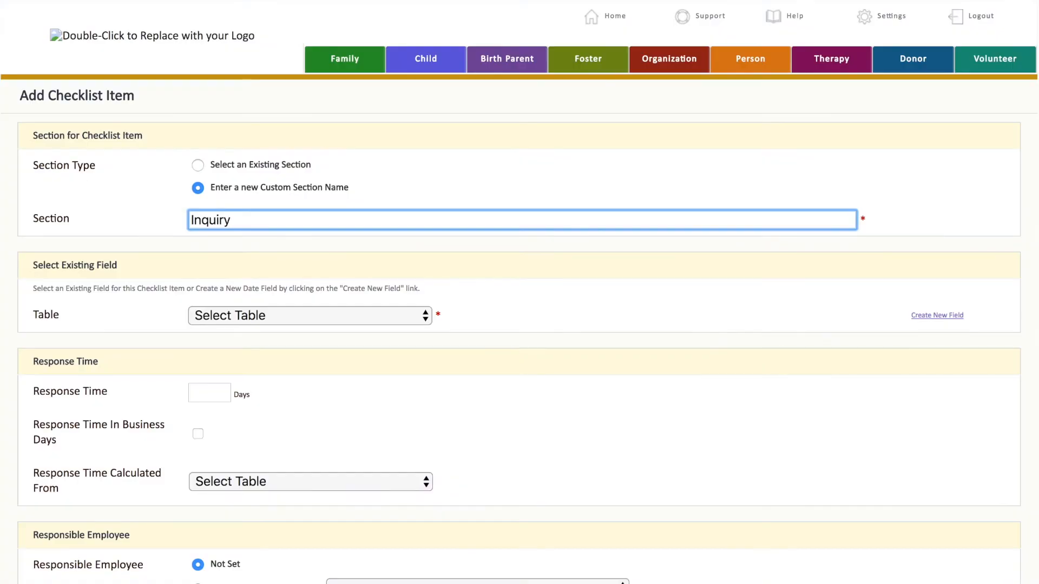
pyautogui.click(288, 255)
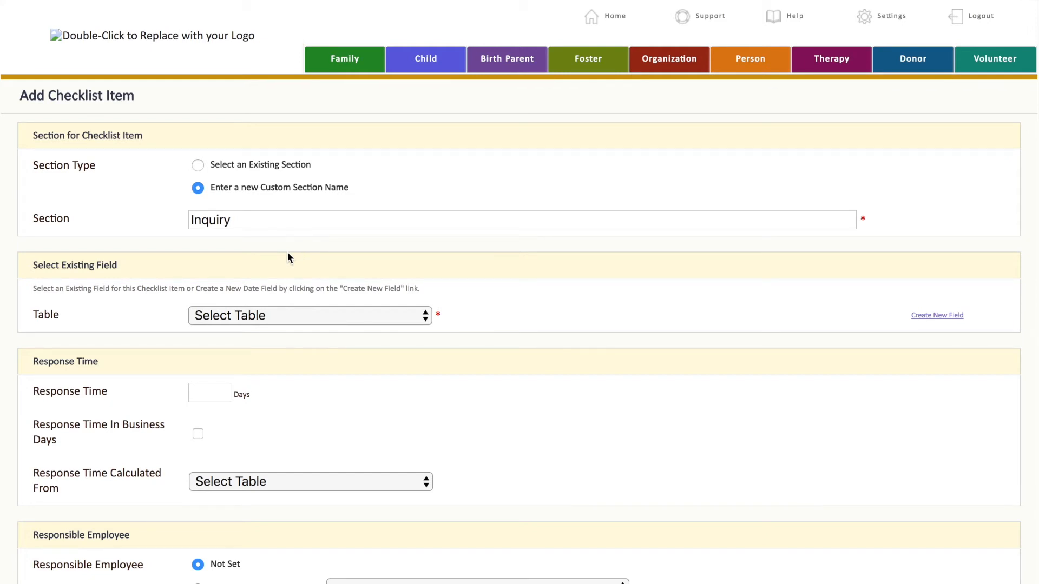
# - Link the checklist item to the Case table's Inquiry Received Date field
pyautogui.scroll(-3, 287, 251)
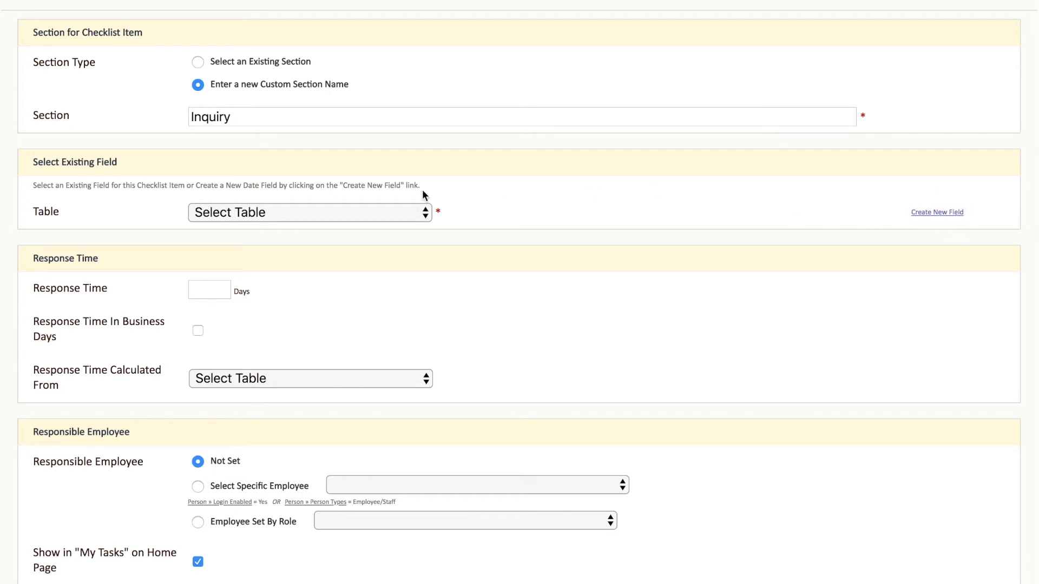
pyautogui.click(336, 212)
pyautogui.click(326, 248)
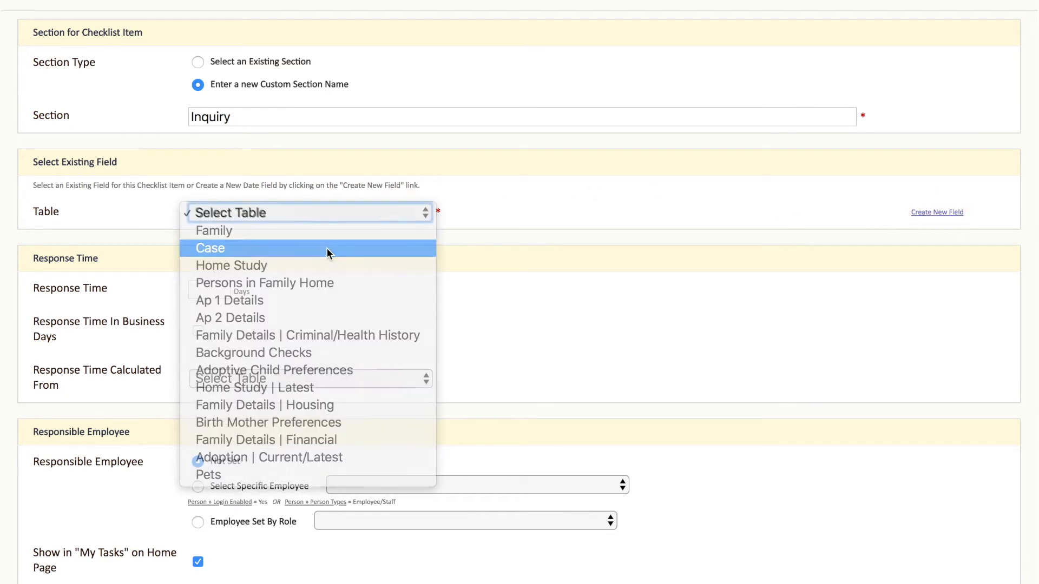
pyautogui.click(314, 246)
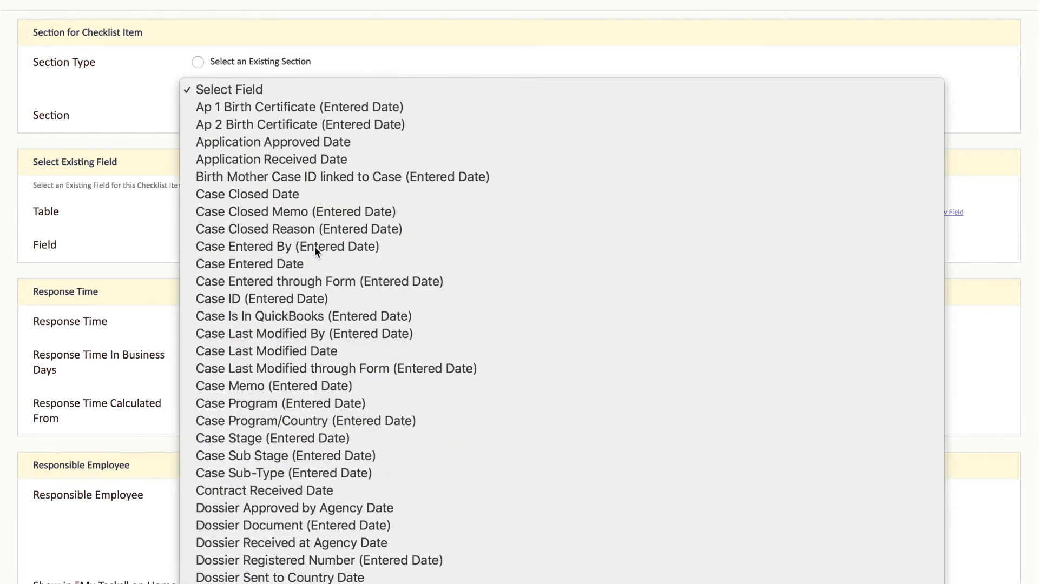
pyautogui.scroll(-10, 274, 485)
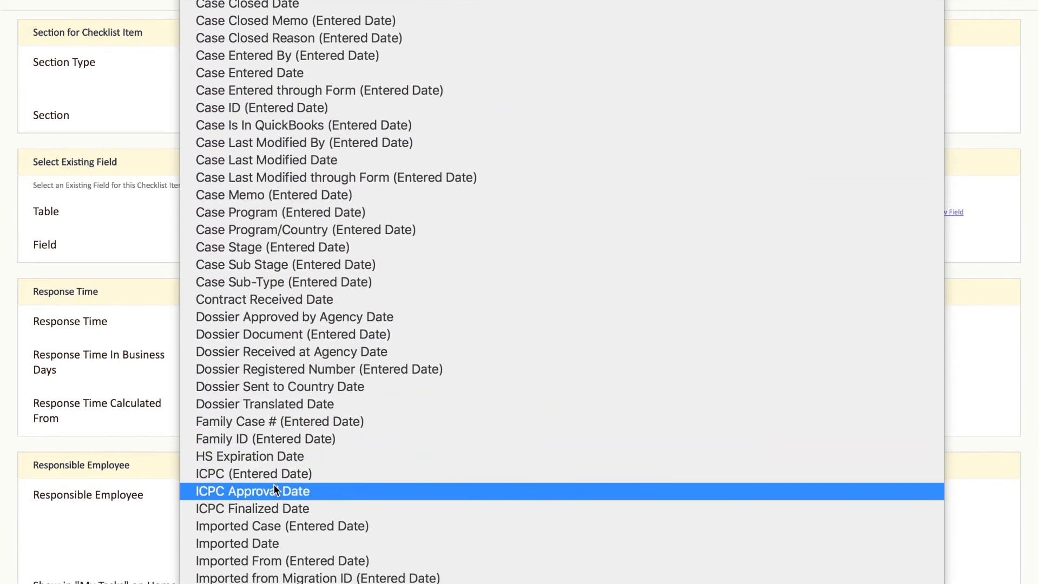
pyautogui.scroll(-3, 274, 485)
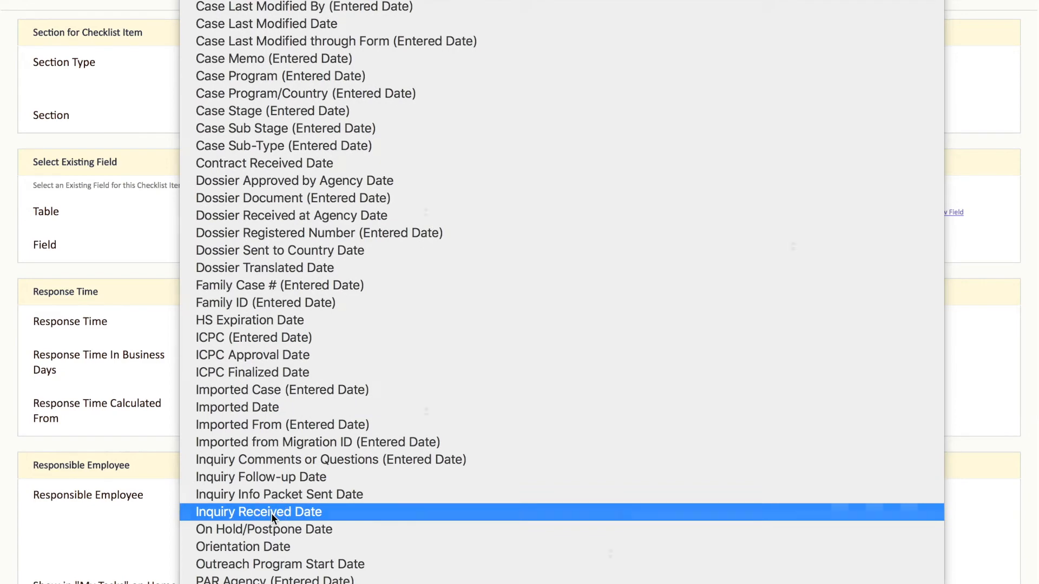
pyautogui.click(271, 511)
# - Review the remaining checklist item options: response time, responsible employee, document upload, client settings and criteria
pyautogui.click(337, 309)
pyautogui.scroll(-4, 336, 310)
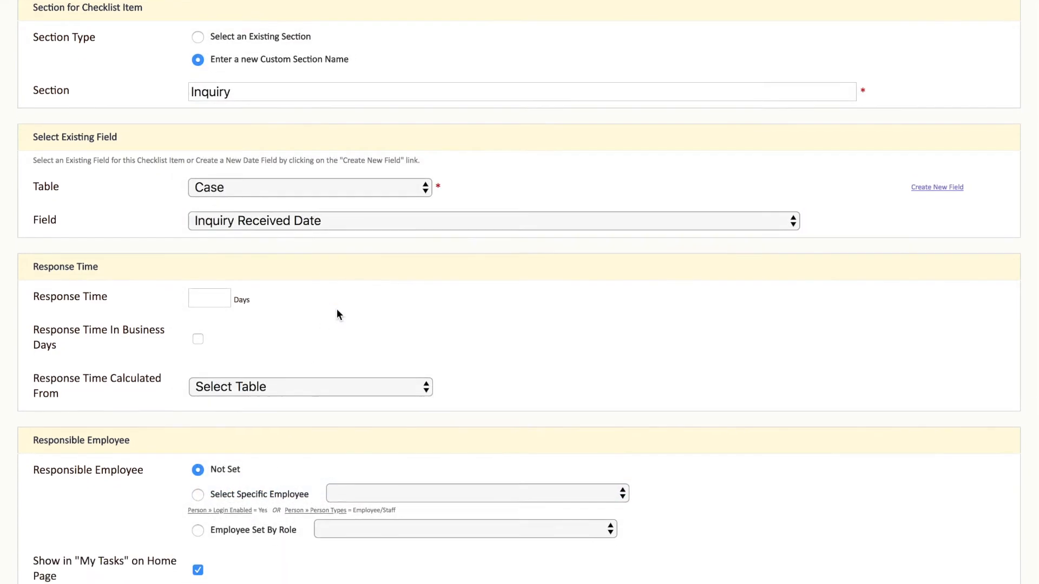
pyautogui.scroll(-1, 336, 308)
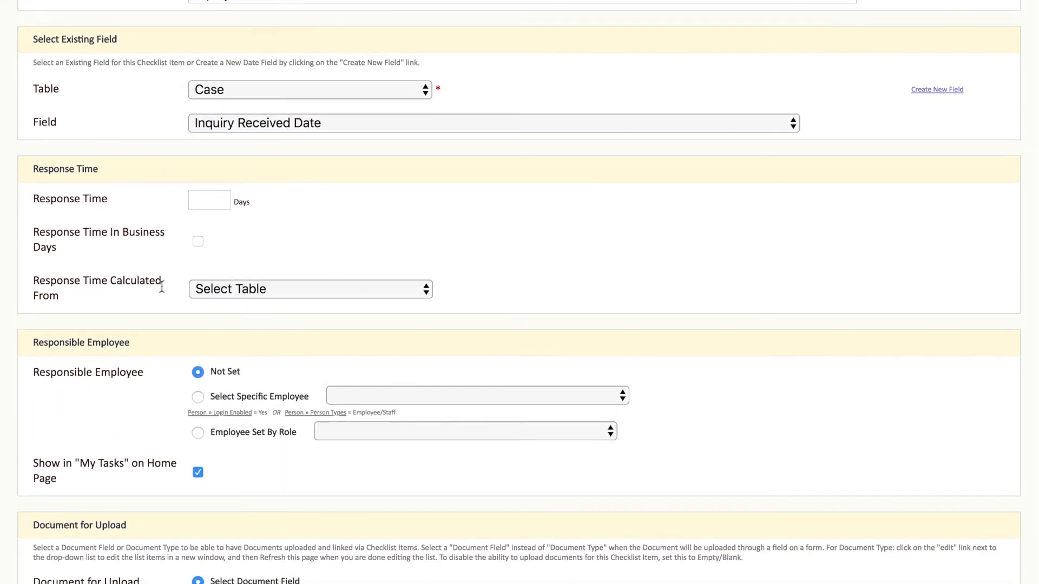
pyautogui.scroll(-6, 232, 245)
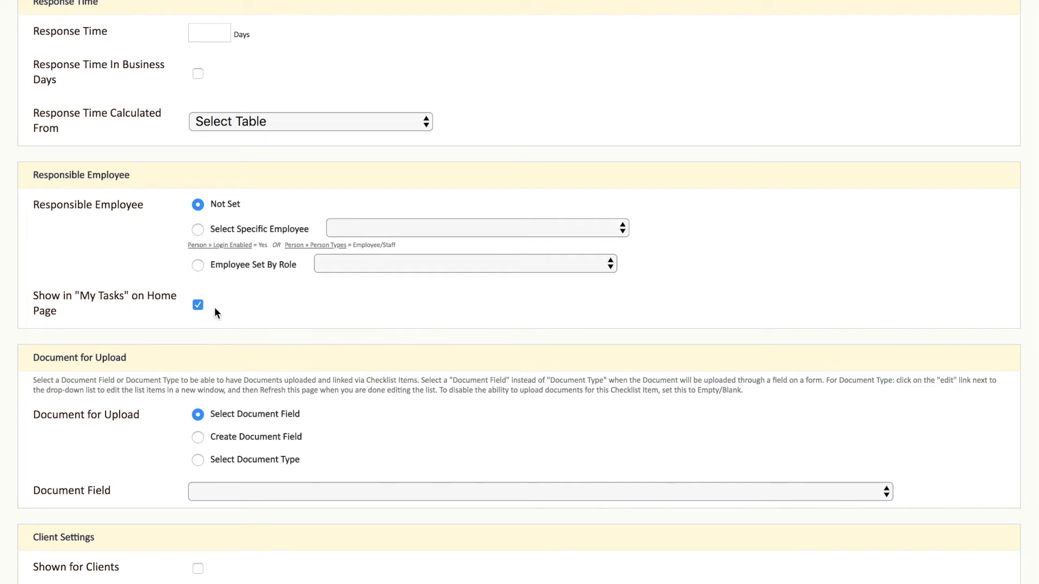
pyautogui.scroll(-5, 253, 301)
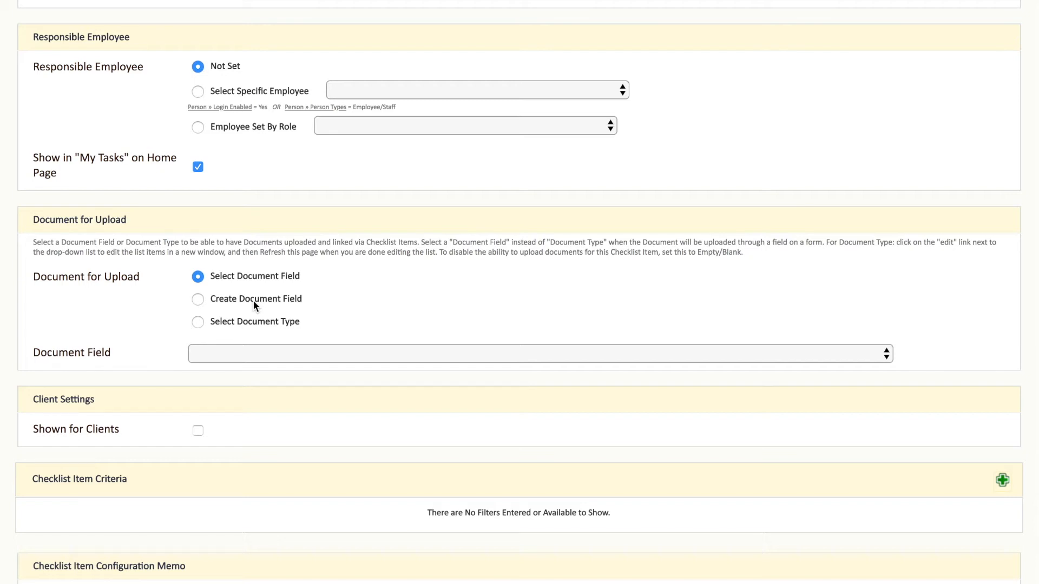
pyautogui.scroll(-2, 253, 303)
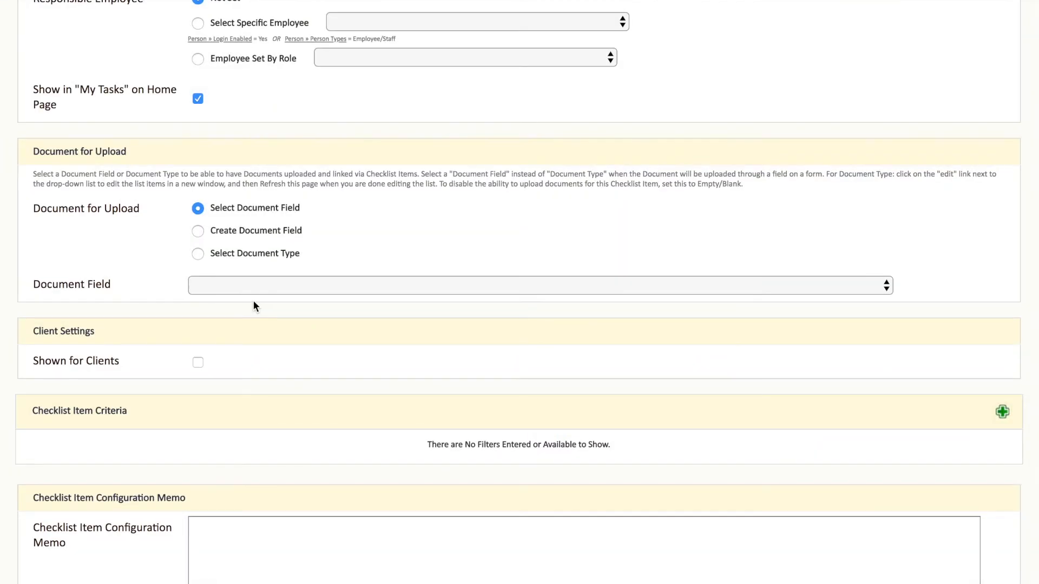
pyautogui.scroll(-4, 255, 306)
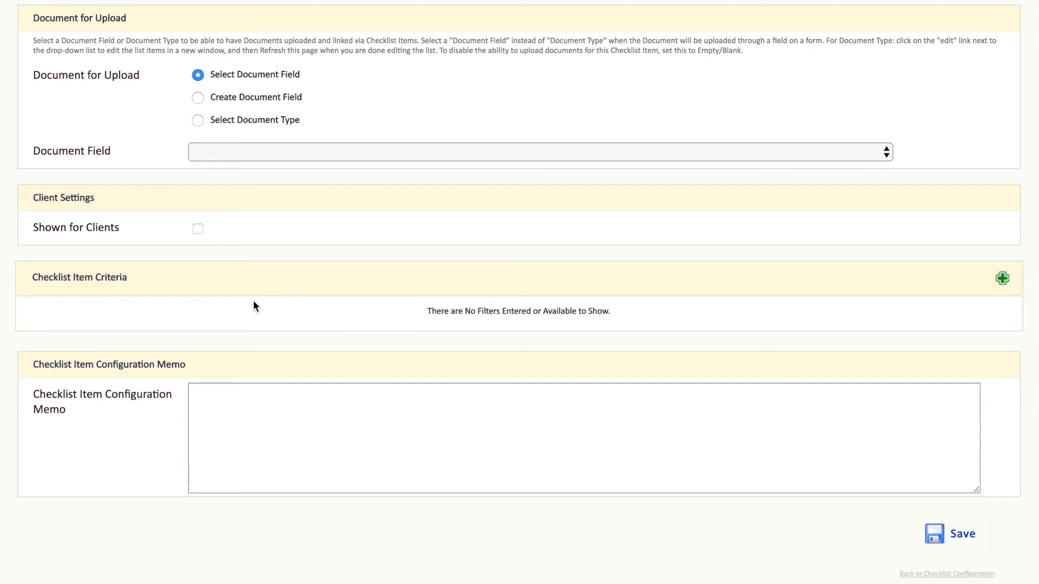
pyautogui.scroll(1, 254, 301)
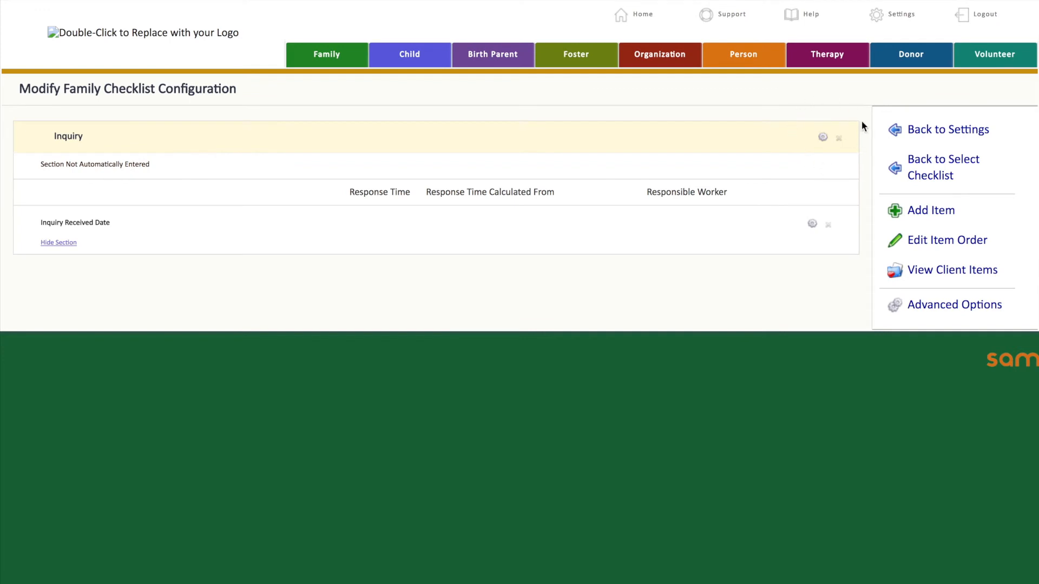
# - Edit the Inquiry section so it is entered automatically when a Case table field is entered
pyautogui.click(822, 138)
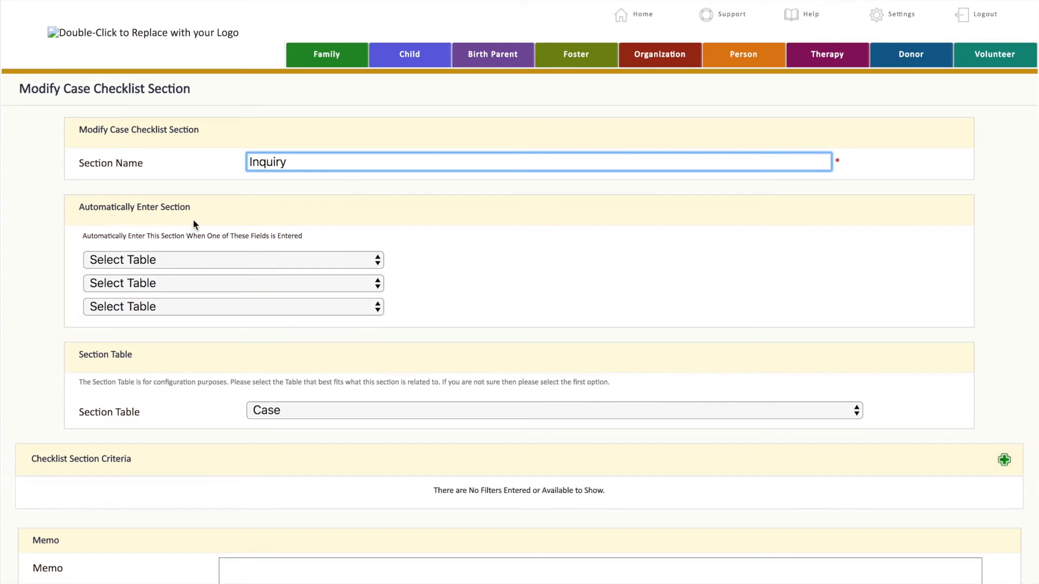
pyautogui.click(183, 260)
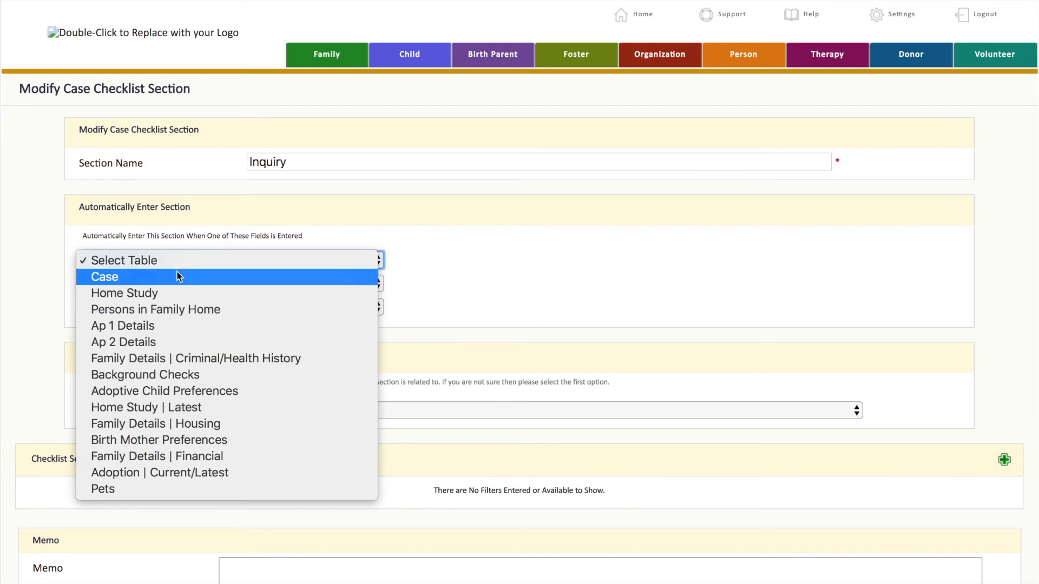
pyautogui.click(177, 278)
pyautogui.click(482, 264)
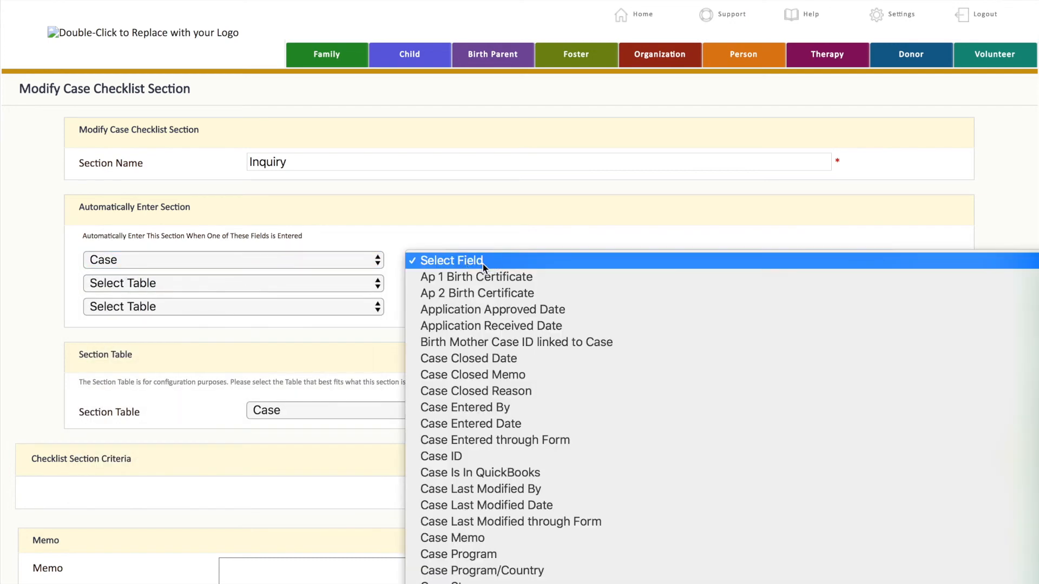
pyautogui.scroll(-5, 483, 264)
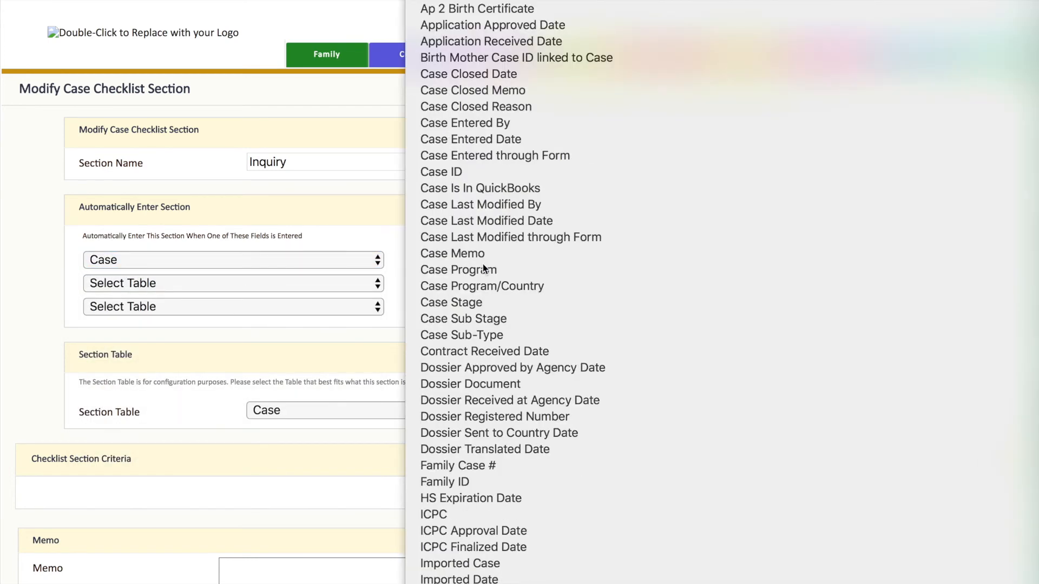
pyautogui.scroll(-5, 478, 400)
pyautogui.click(479, 397)
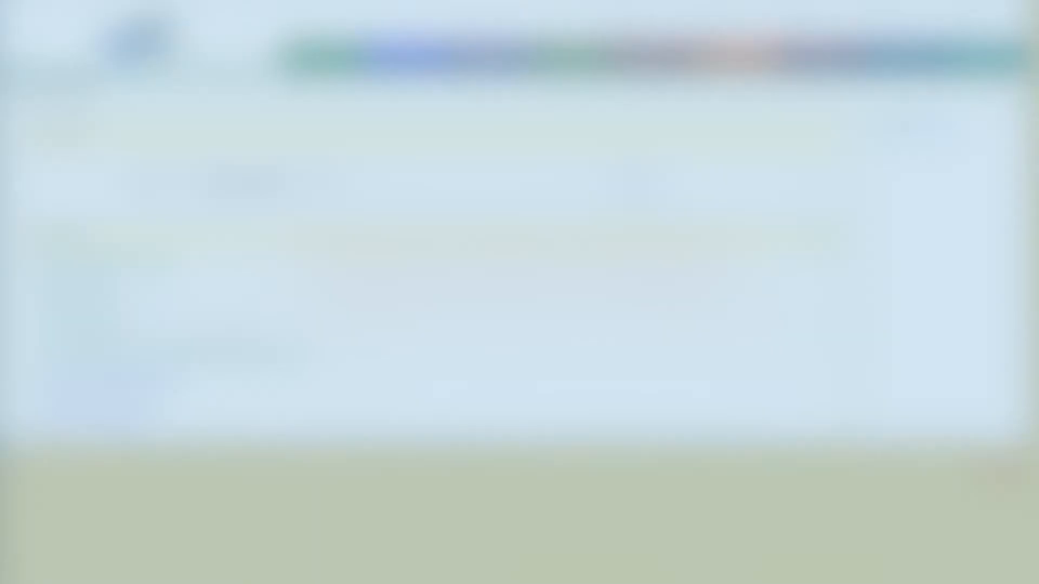
# - Search the families for test and open the family's cover page
pyautogui.write('test')
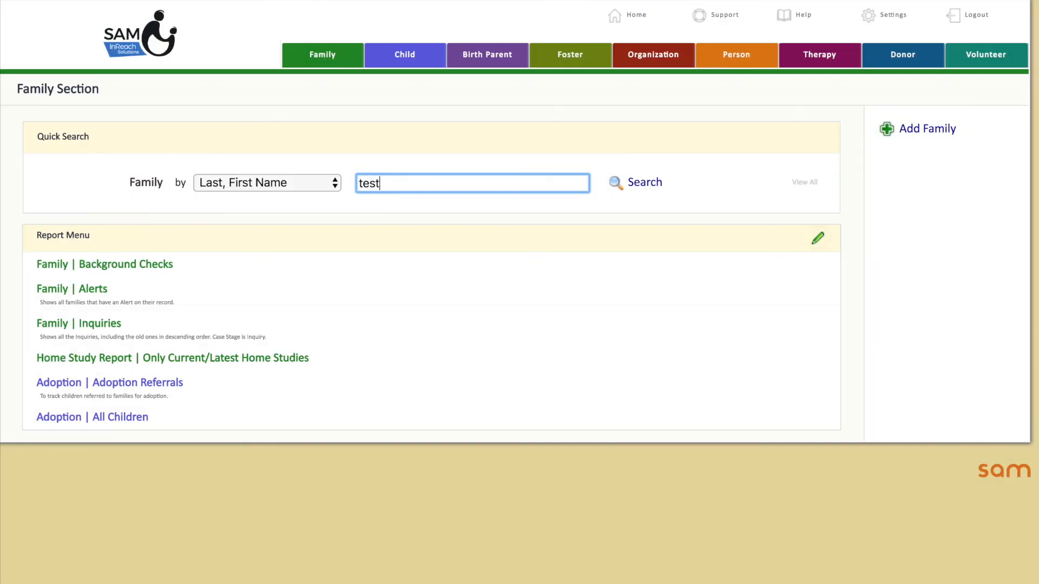
pyautogui.click(70, 461)
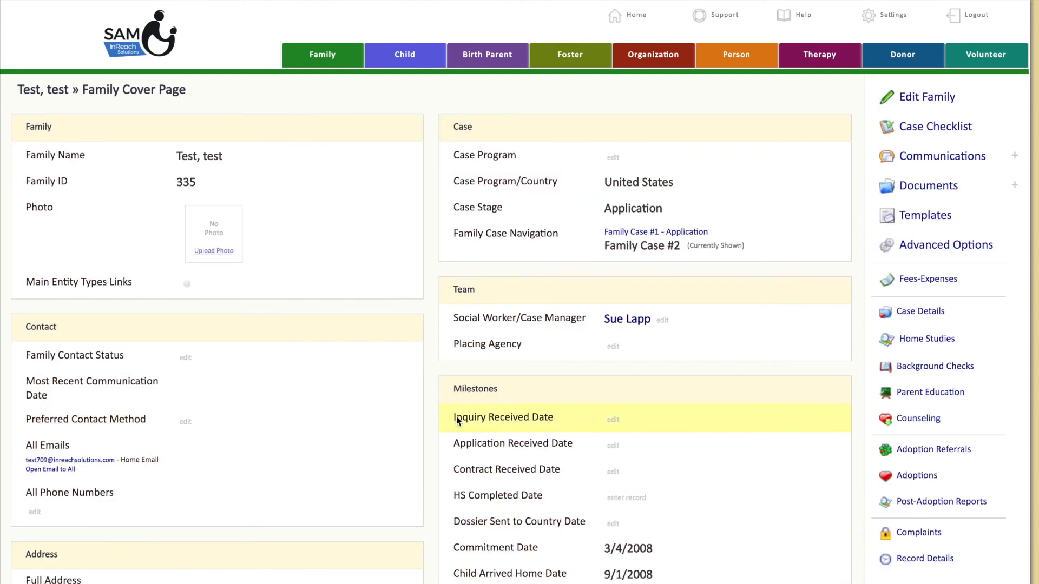
# - Set the family's Inquiry Received Date to 6/1/2018, save it, and open the case checklist
pyautogui.click(613, 420)
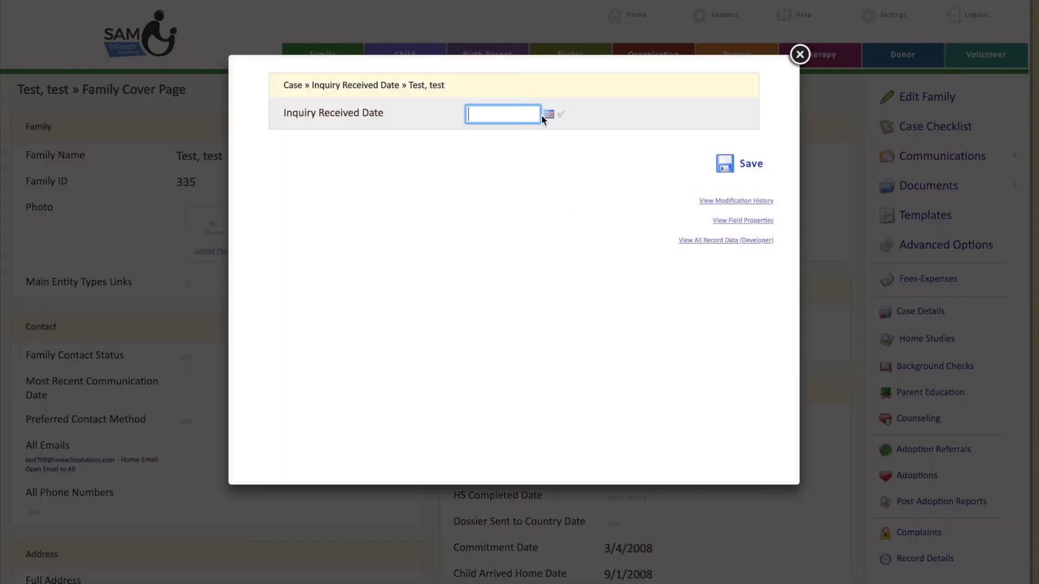
pyautogui.write('6/1/2018')
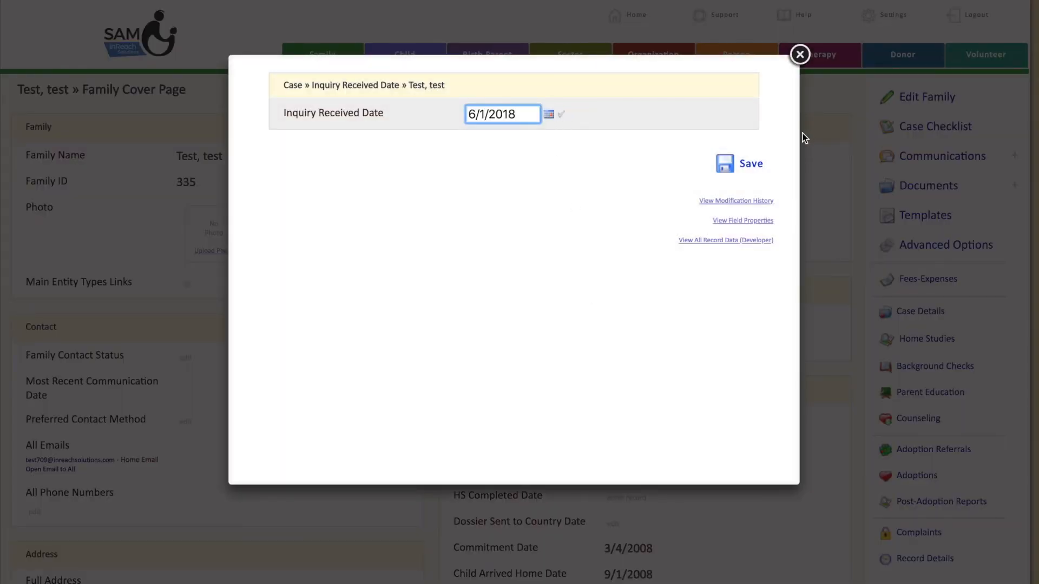
pyautogui.click(751, 163)
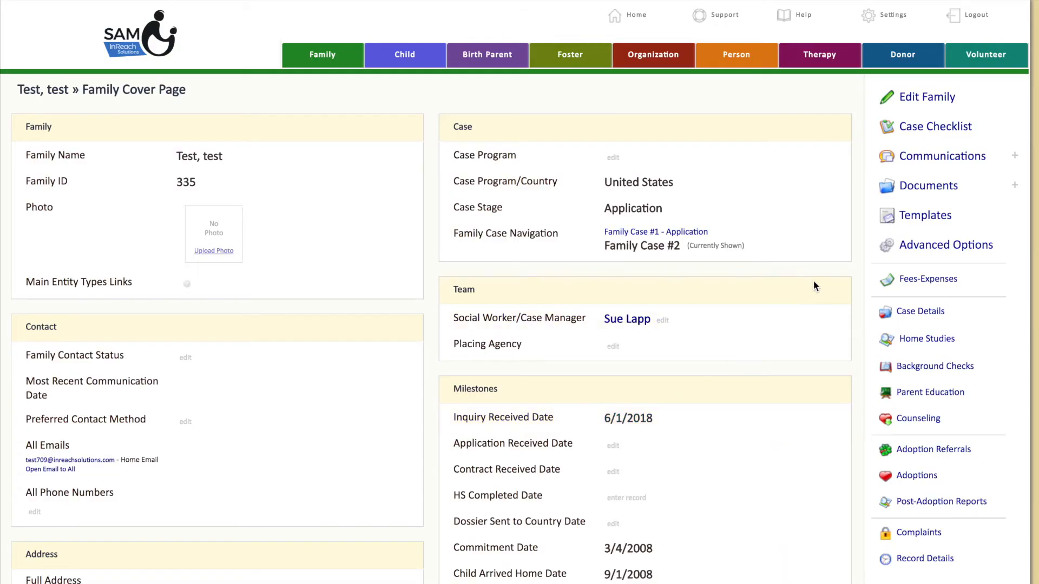
pyautogui.click(939, 128)
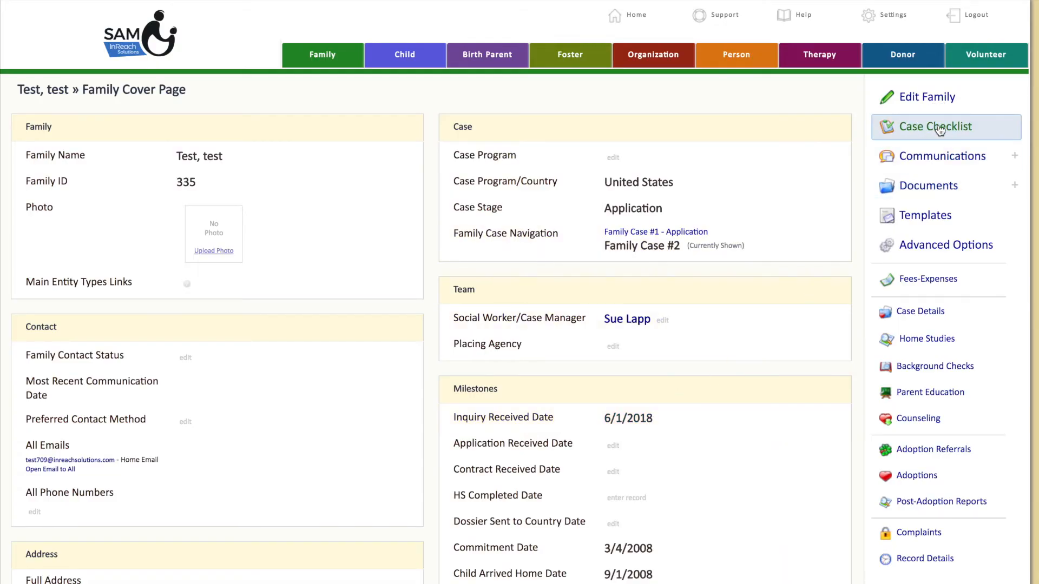